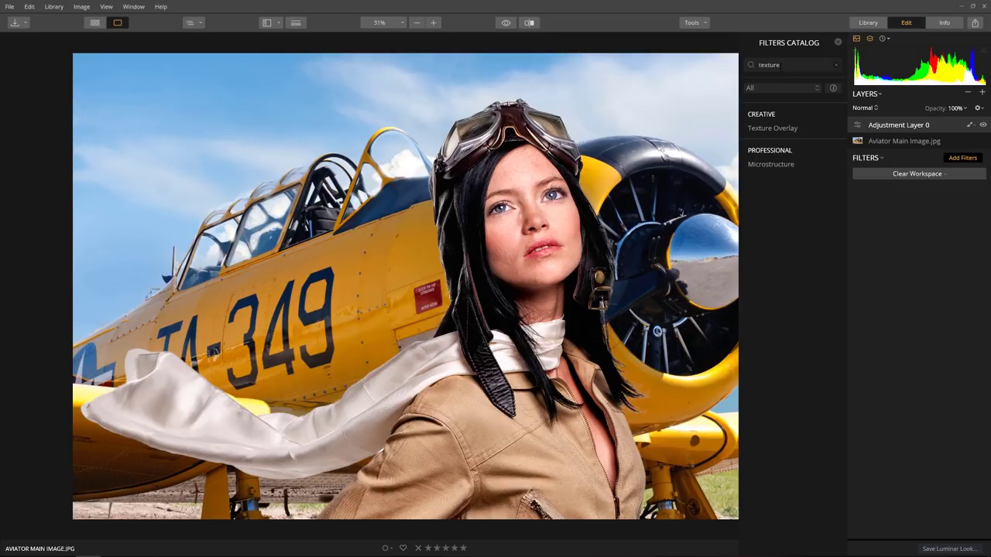
Add a Texture Overlay filter to Adjustment Layer 0 and load Texture 1.jpg into it.
left_click(780, 127)
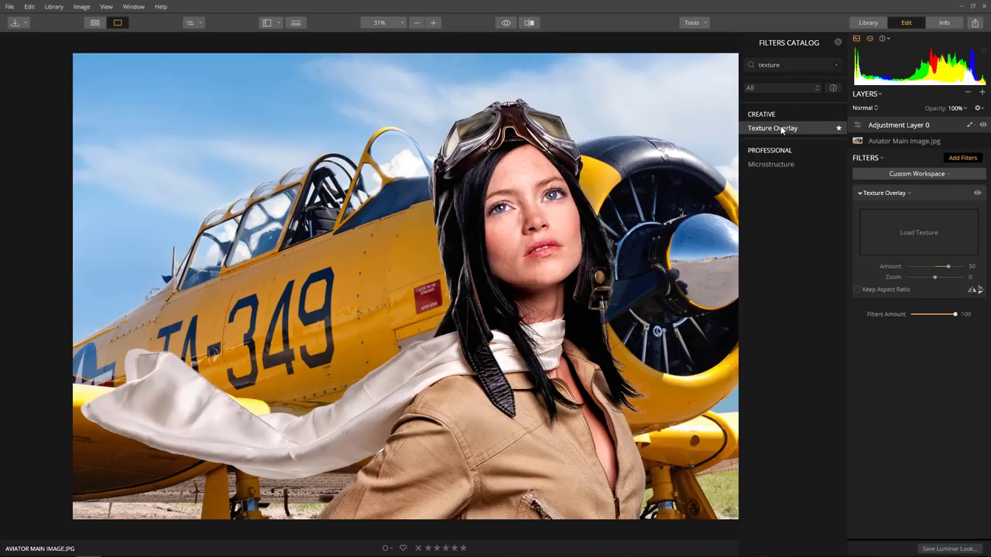
left_click(938, 232)
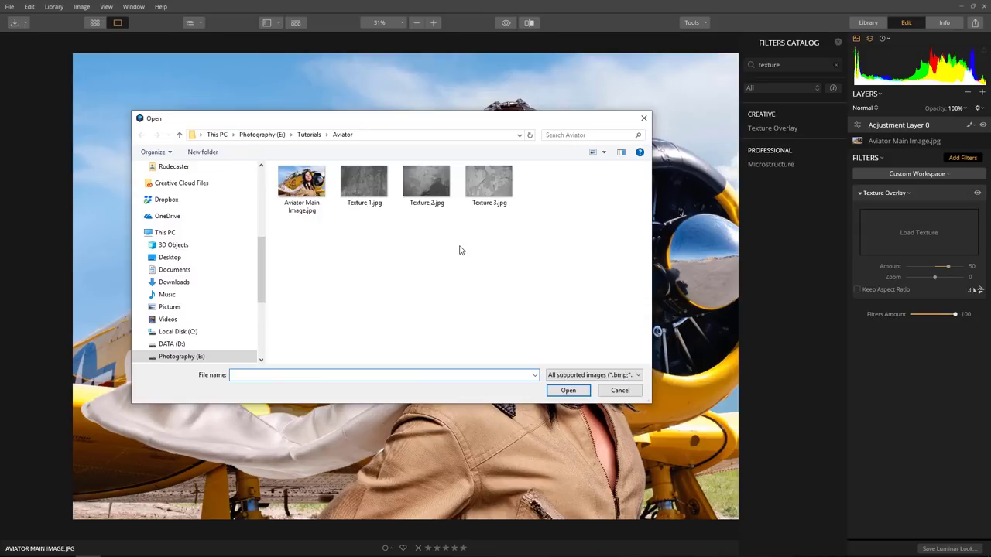
left_click(369, 192)
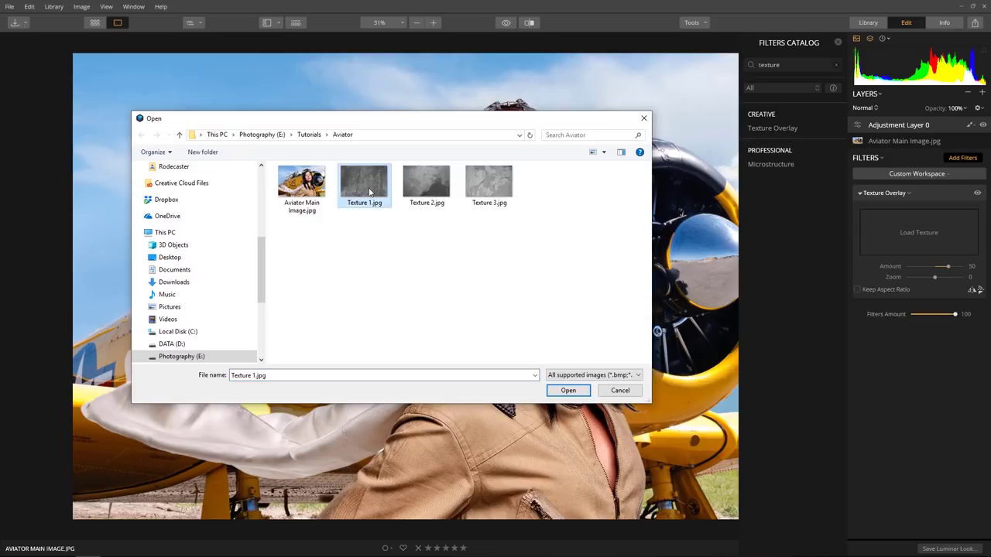
left_click(566, 394)
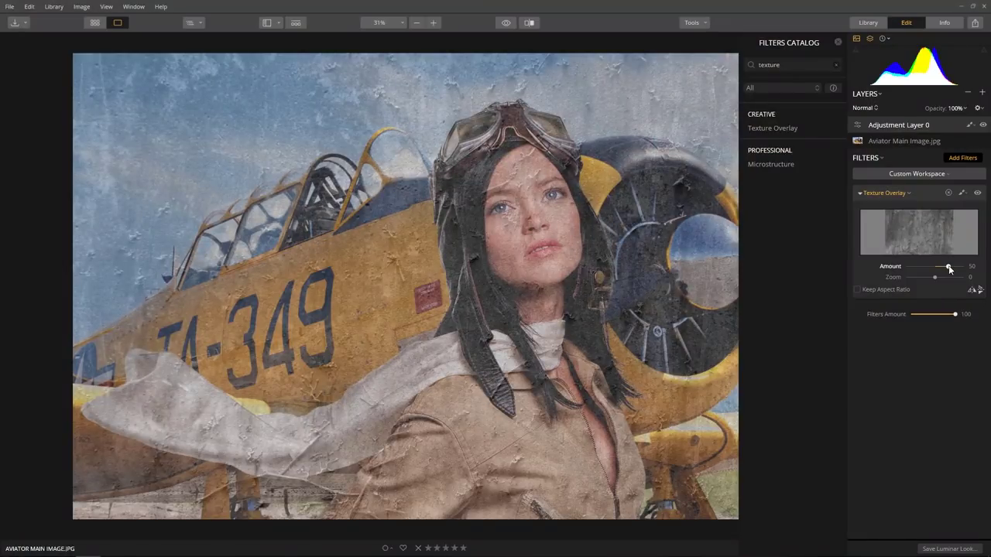
Set the Texture Overlay amount to 100 and its blend mode to Soft Light.
left_click_drag(949, 269, 962, 268)
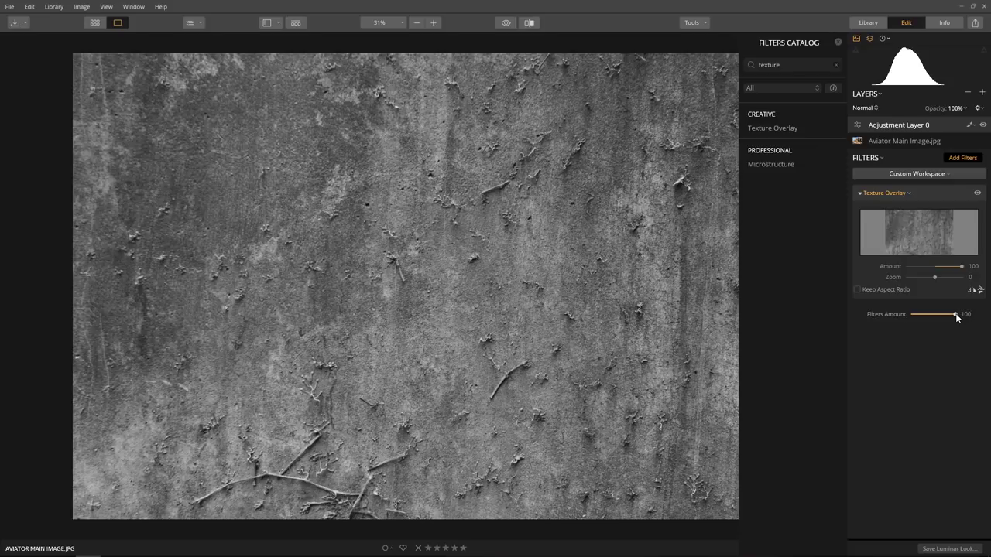
left_click(908, 195)
mouse_move(936, 231)
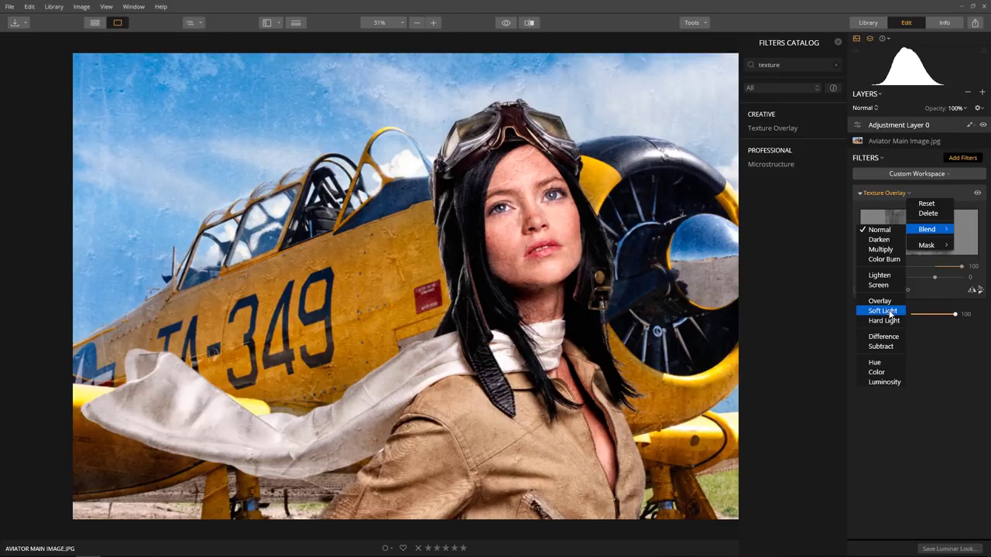
left_click(889, 311)
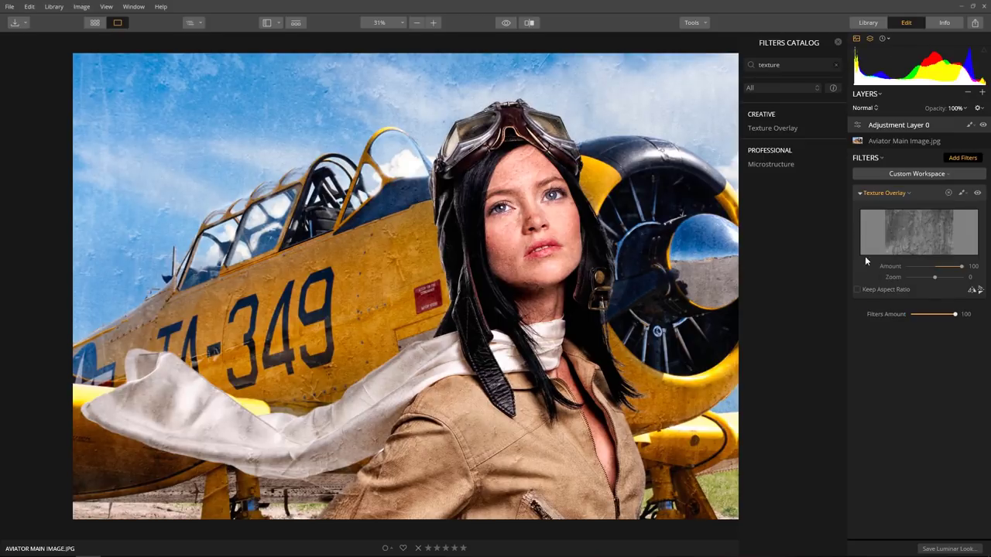
Add two more Texture Overlay filters and load Texture 2.jpg into the second one.
left_click(789, 129)
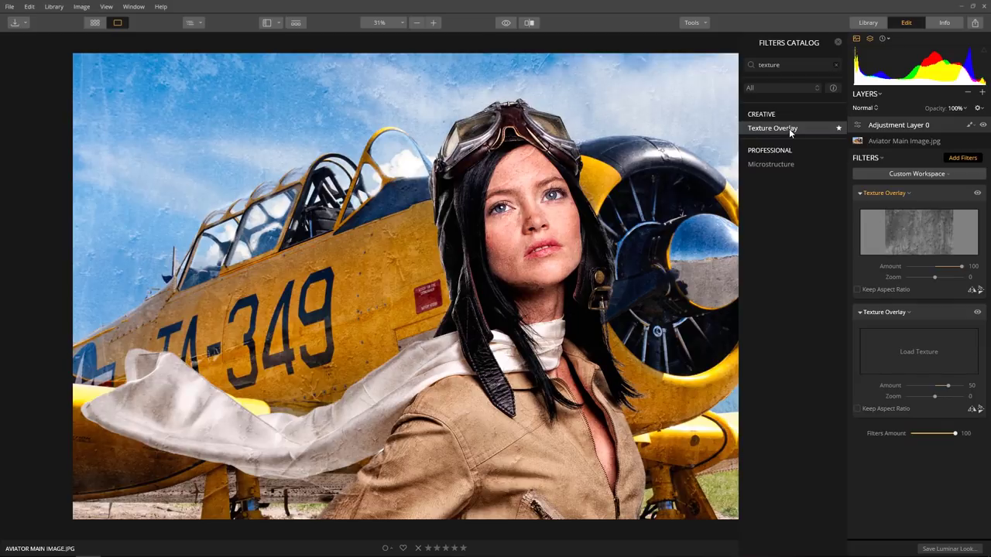
left_click(789, 128)
left_click(931, 358)
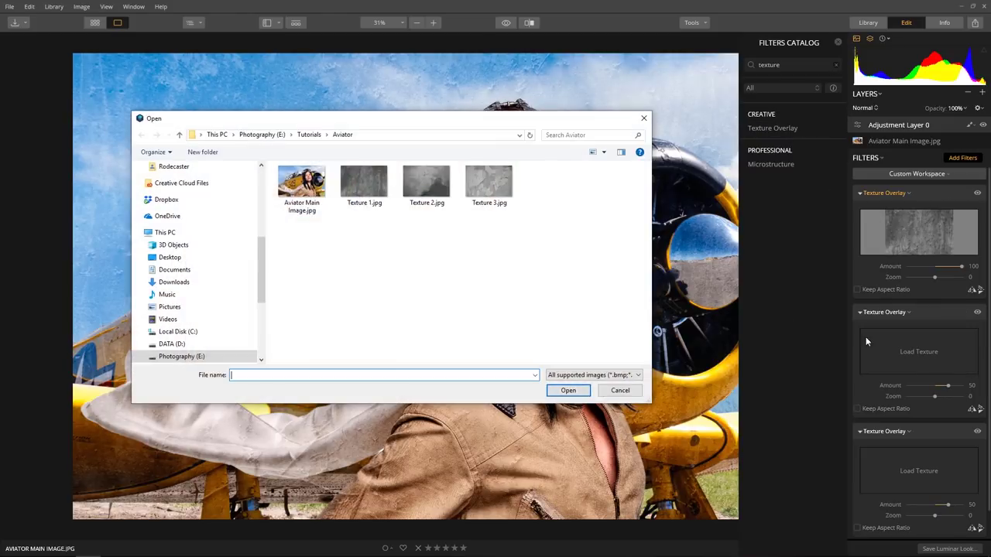
left_click(426, 184)
left_click(568, 390)
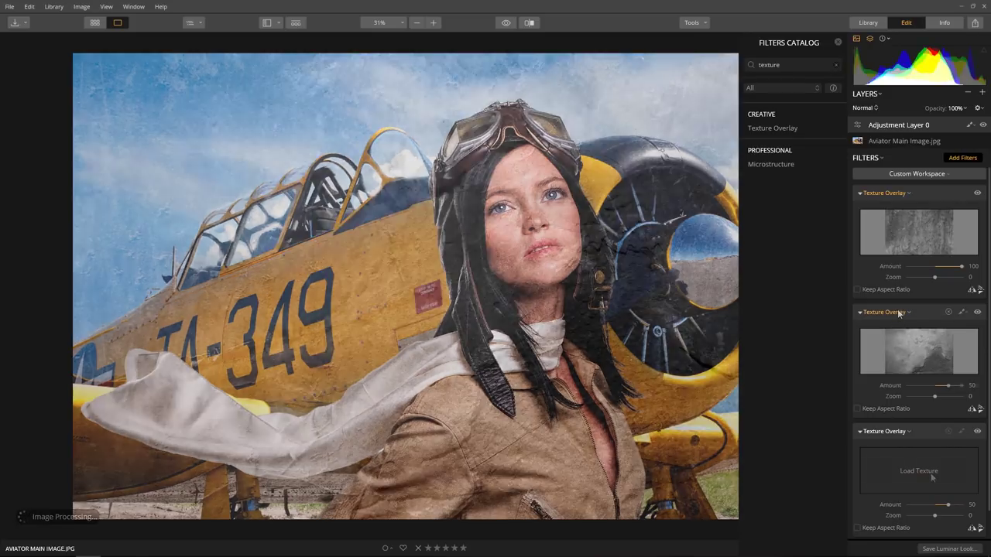
Load Texture 3.jpg into the third Texture Overlay filter and adjust its amount, ending at 50.
left_click(918, 471)
left_click(482, 184)
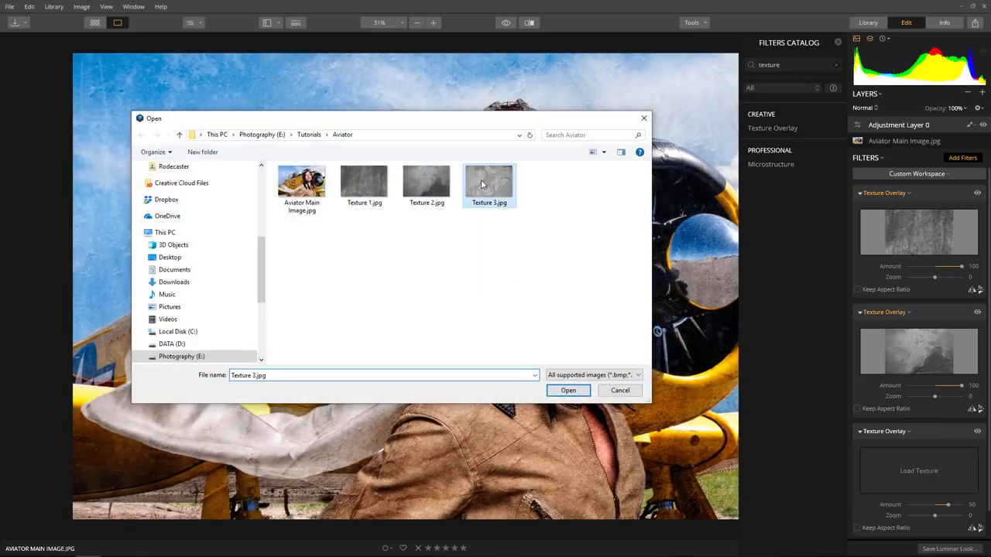
left_click(568, 390)
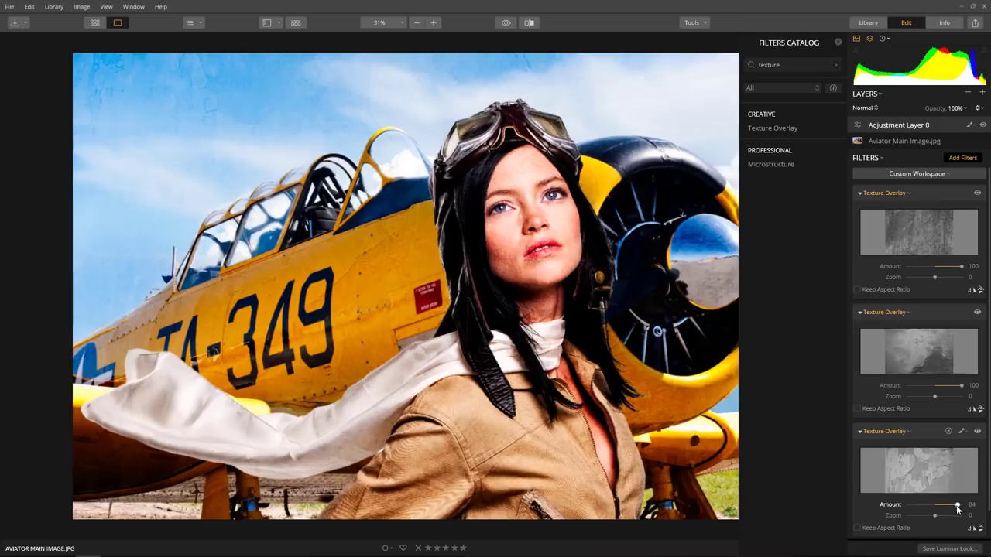
left_click_drag(949, 506, 951, 517)
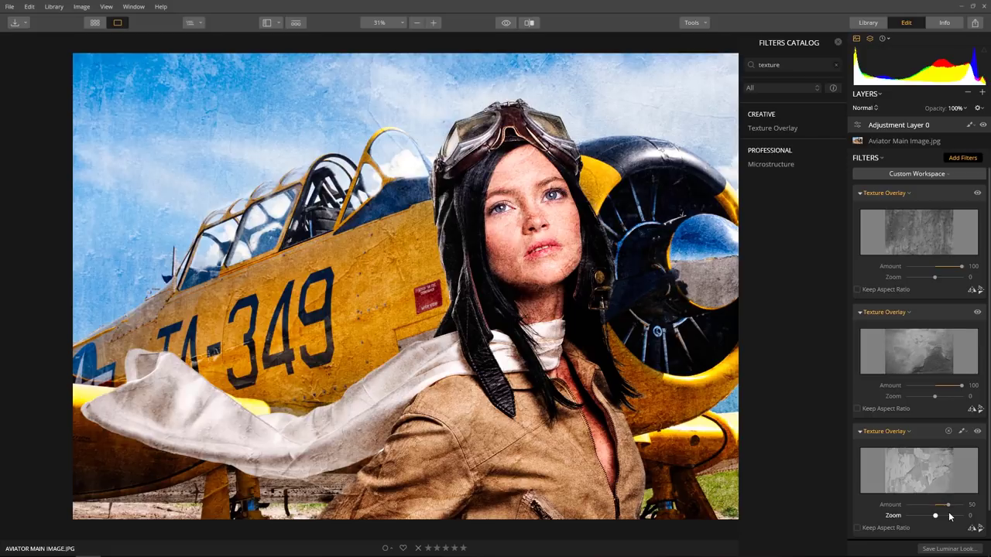
Mask Adjustment Layer 0 with an erasing brush at 100% opacity, removing the texture from the woman's face.
left_click(971, 125)
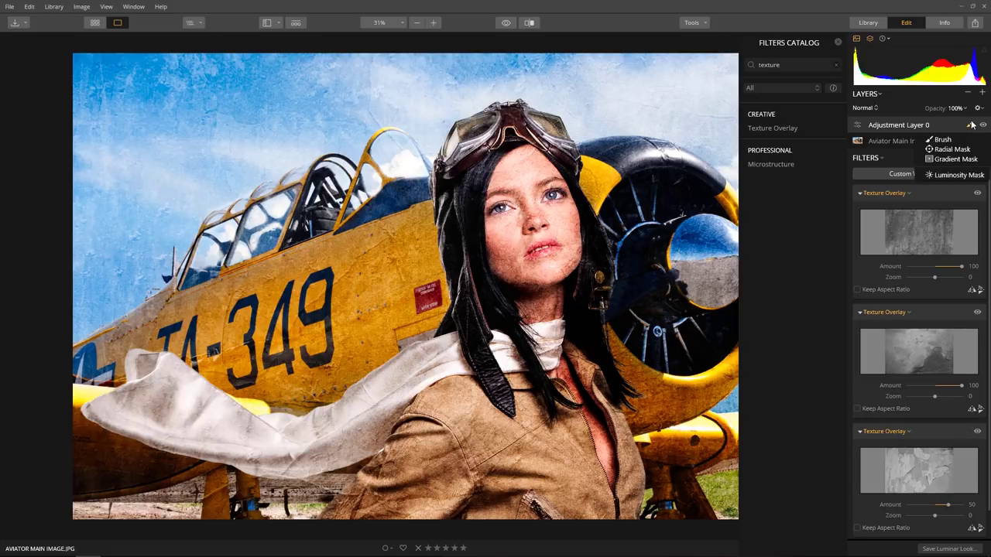
left_click(968, 140)
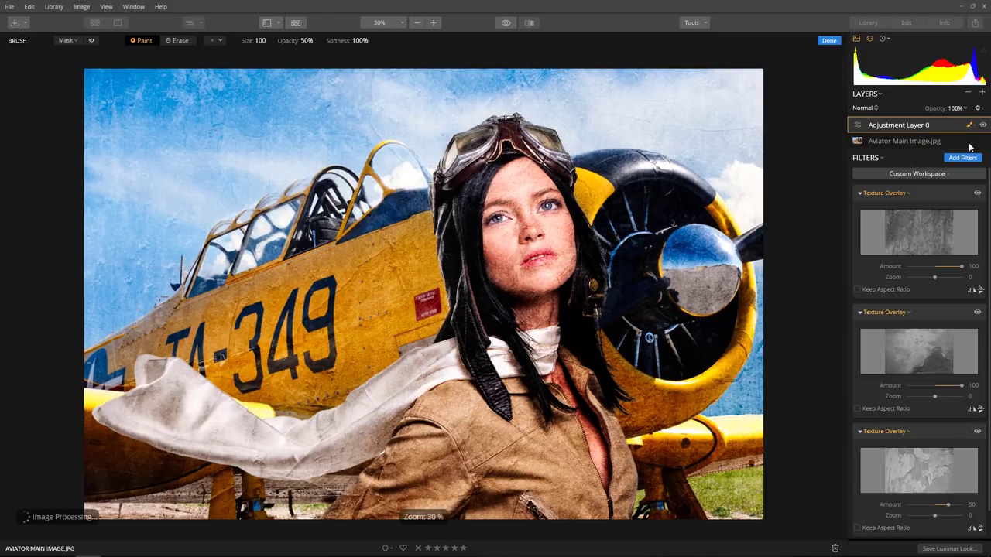
left_click(177, 41)
left_click(308, 43)
left_click_drag(313, 62, 374, 62)
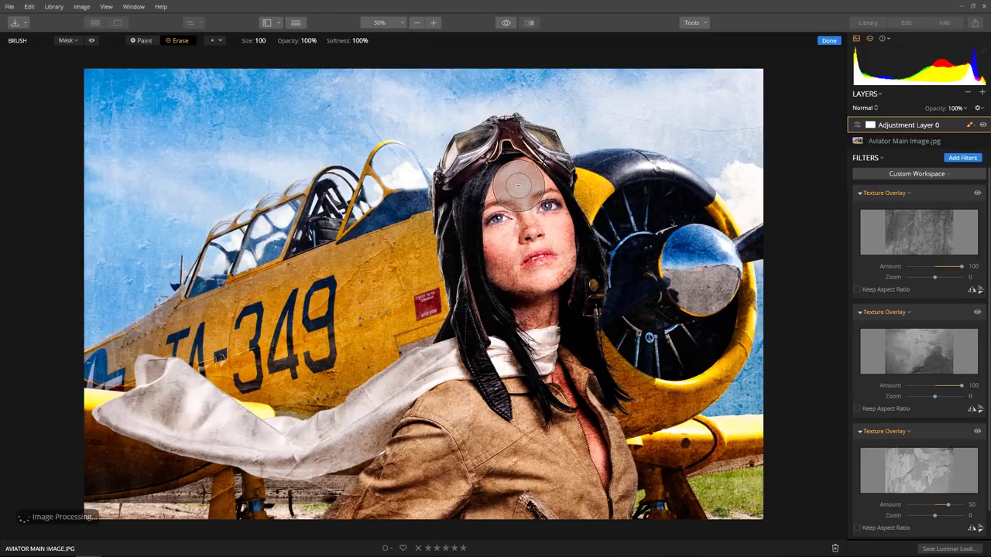
mouse_move(517, 184)
left_mouse_down()
mouse_move(517, 262)
mouse_move(540, 196)
mouse_move(553, 263)
mouse_move(517, 256)
mouse_move(548, 282)
mouse_move(542, 298)
mouse_move(528, 305)
mouse_move(540, 294)
mouse_move(528, 296)
mouse_move(532, 310)
mouse_move(544, 285)
left_mouse_up()
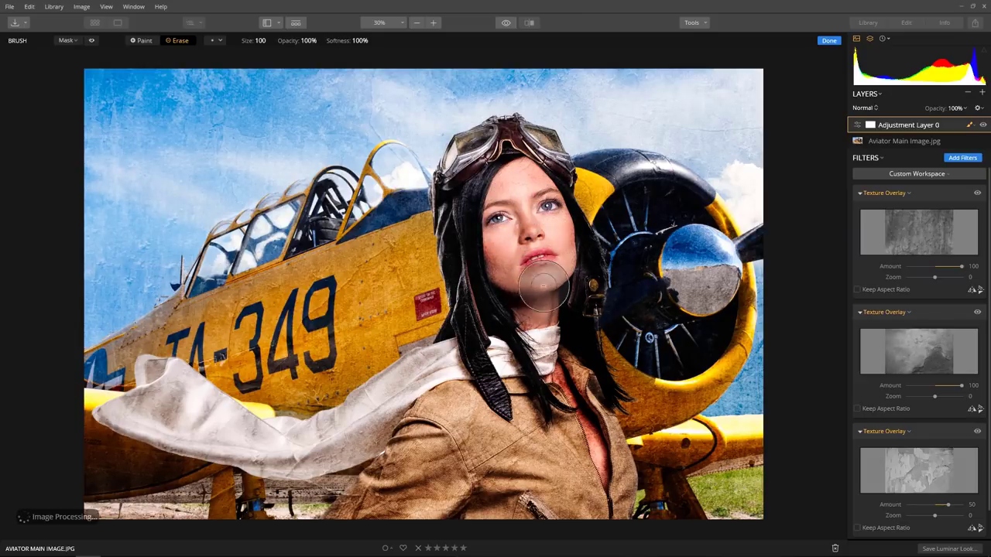
Reduce the erasing brush to size 40 and remove the texture from the woman's neck and chest.
key("bracketleft")
key("bracketleft")
key("bracketleft")
key("bracketleft")
key("bracketleft")
key("bracketleft")
key("bracketleft")
key("bracketleft")
mouse_move(538, 318)
left_mouse_down()
mouse_move(597, 456)
mouse_move(547, 320)
mouse_move(535, 332)
mouse_move(564, 342)
left_mouse_up()
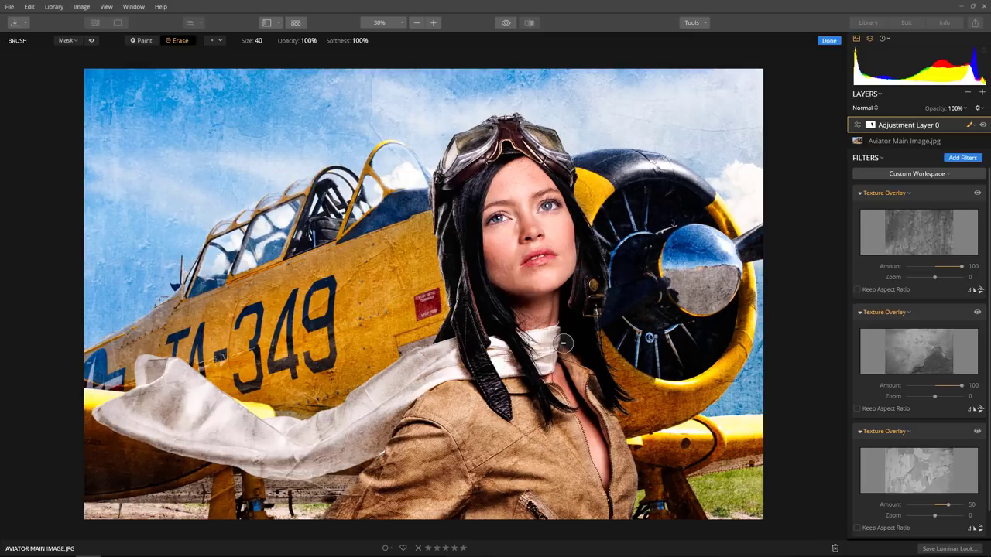
Display the mask overlay, paint the texture back over the scarf around the neck, and finish the mask.
left_click(93, 41)
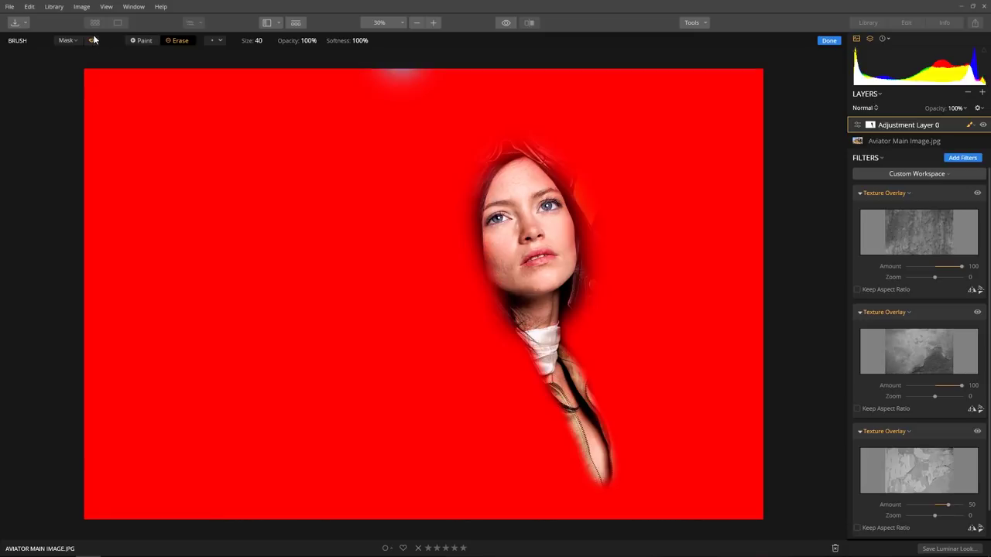
left_click(148, 42)
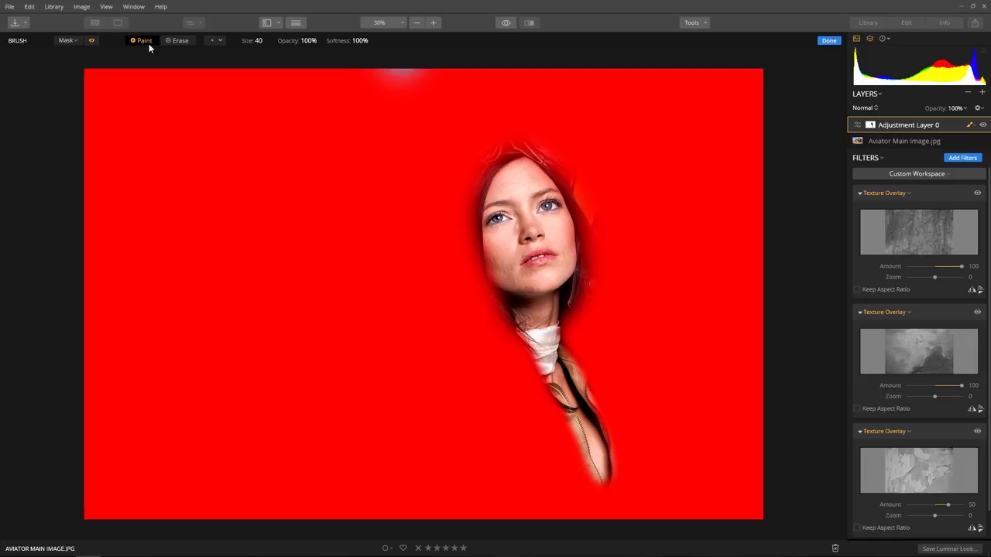
mouse_move(569, 337)
left_mouse_down()
mouse_move(542, 357)
mouse_move(540, 339)
mouse_move(553, 349)
mouse_move(539, 356)
left_mouse_up()
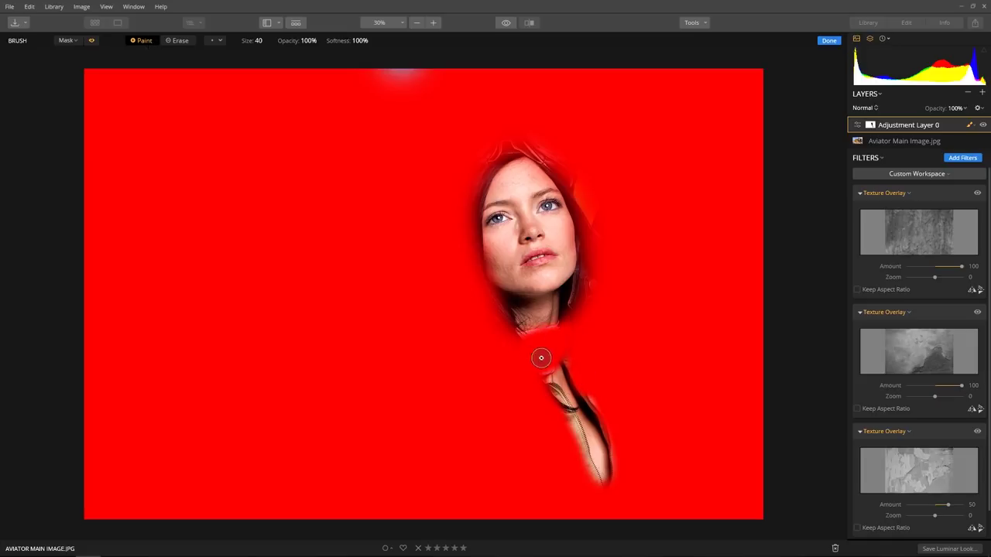
left_click(92, 41)
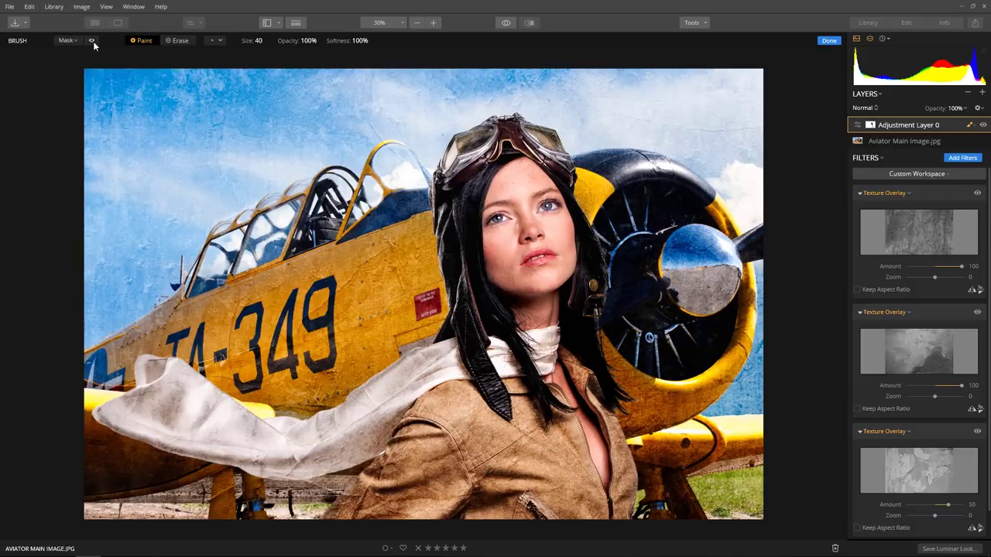
left_click(828, 40)
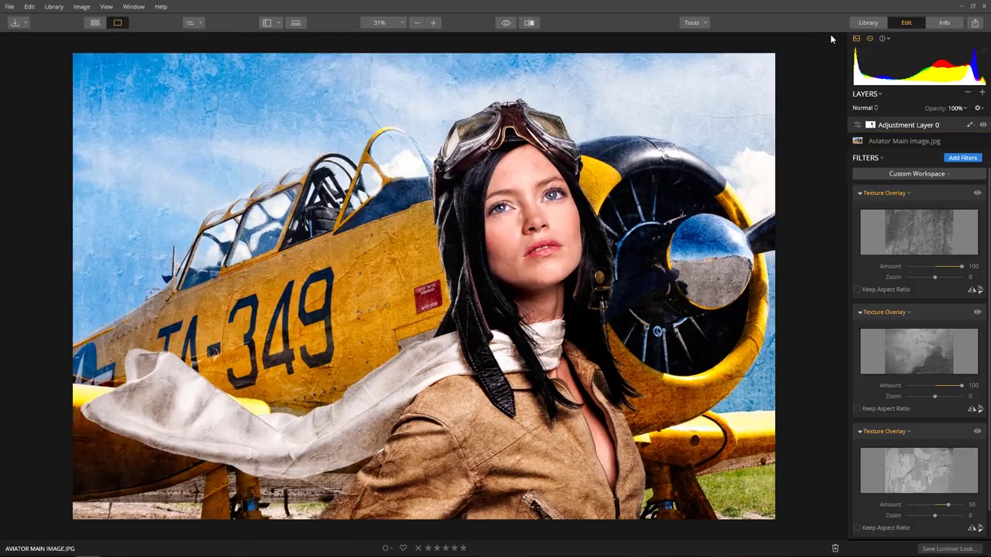
Create a brush mask on the first Texture Overlay filter, erasing at 58% opacity, and finish it.
left_click(961, 193)
left_click(961, 193)
left_click(941, 202)
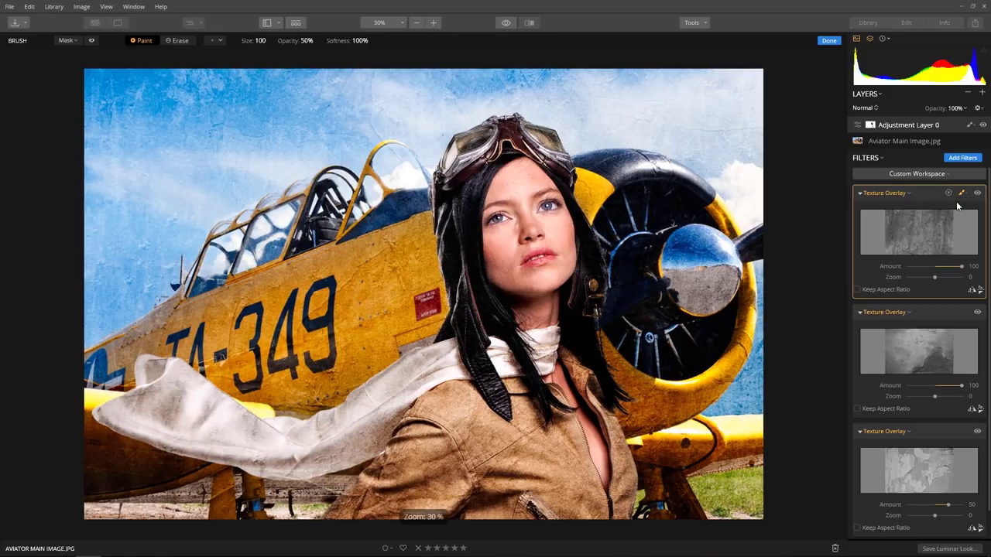
left_click(171, 40)
left_click(313, 41)
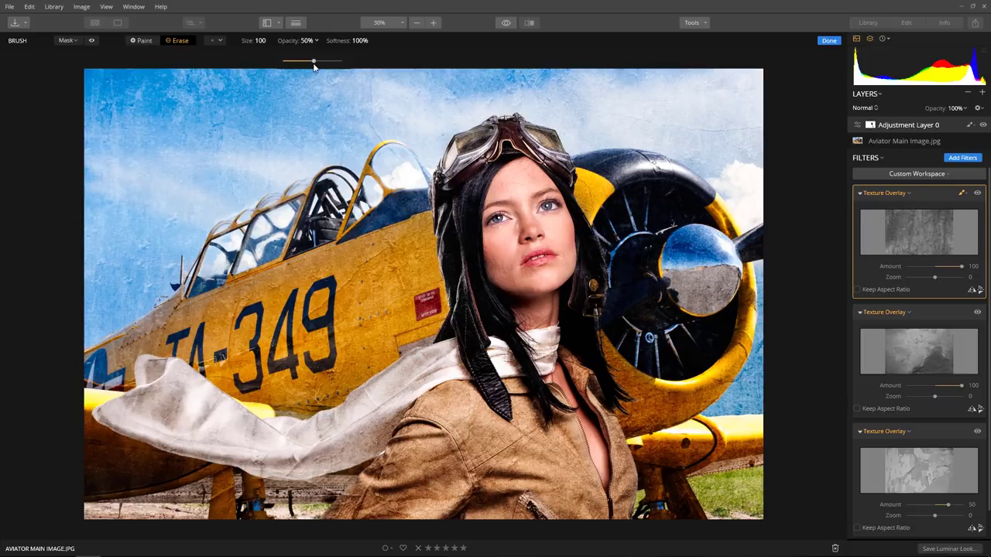
left_click_drag(313, 62, 318, 62)
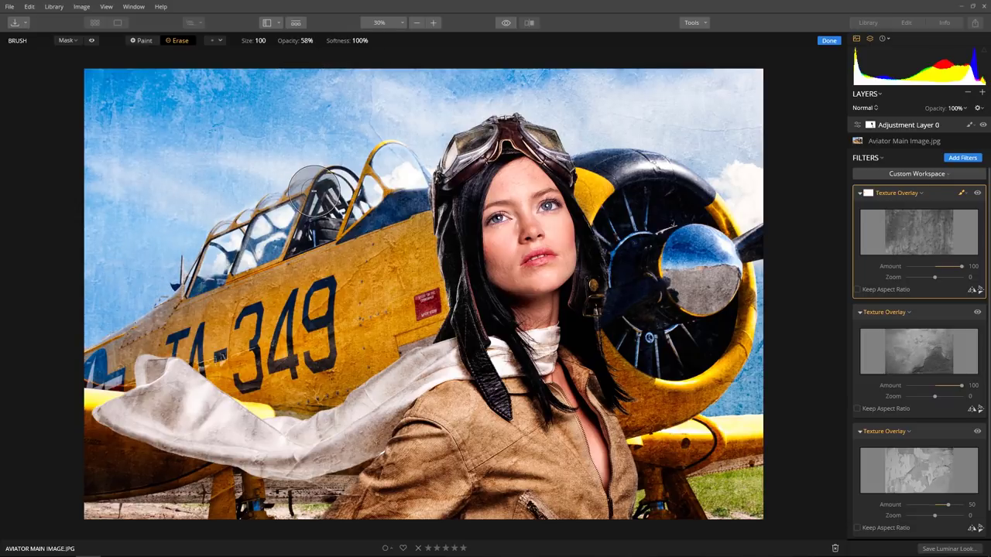
left_click(829, 41)
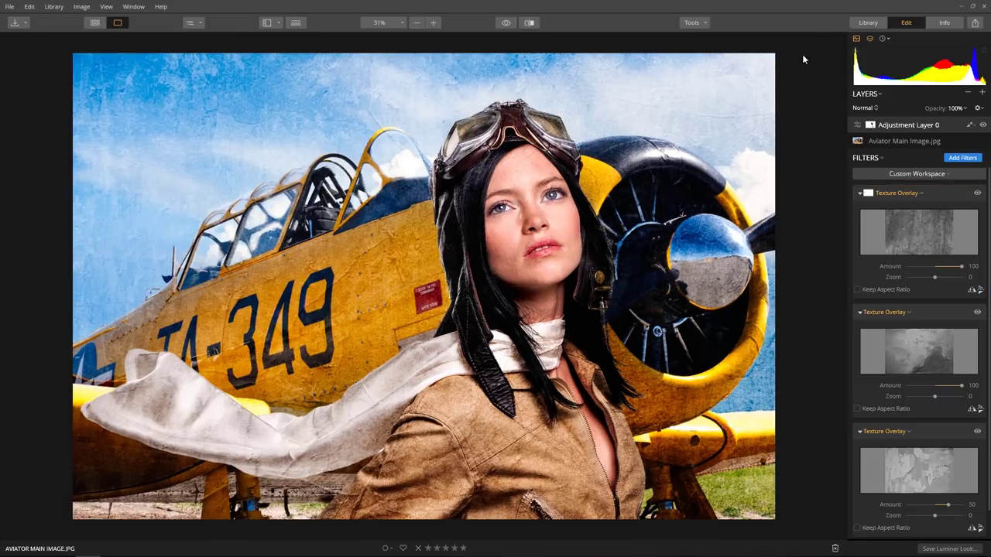
Add a new adjustment layer with a Dramatic filter: amount 39, contrast 20, local contrast 47, brightness -67, saturation -4.
left_click(984, 94)
left_click(958, 107)
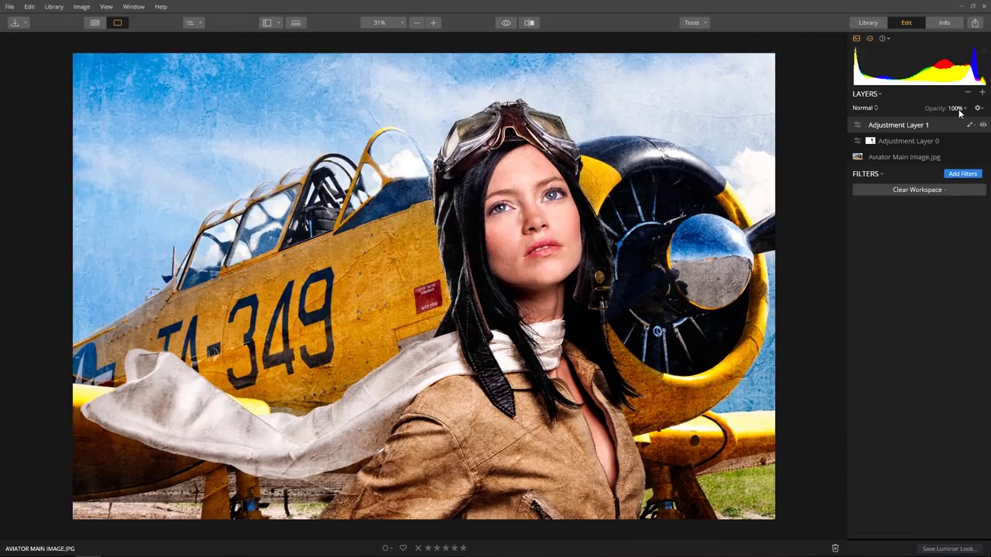
left_click(972, 174)
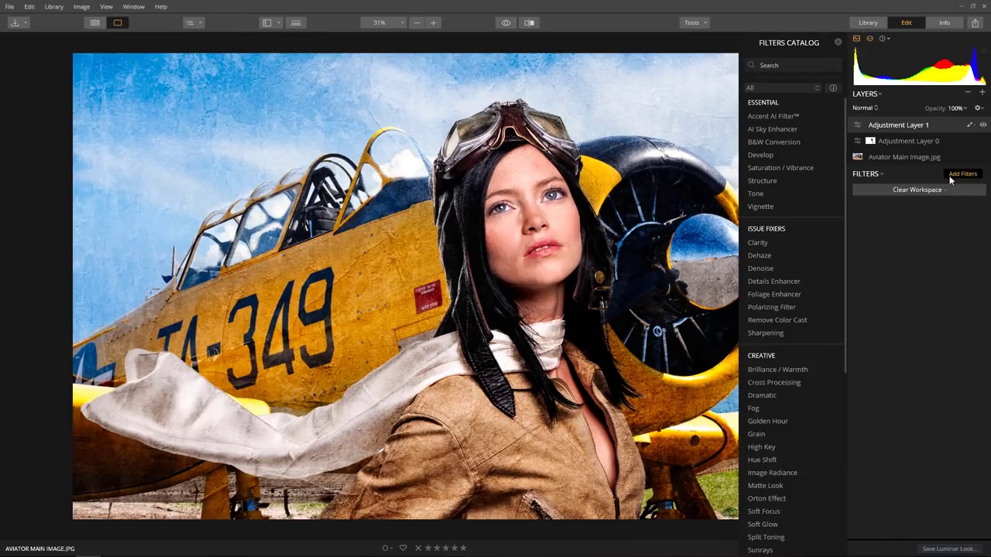
left_click(783, 395)
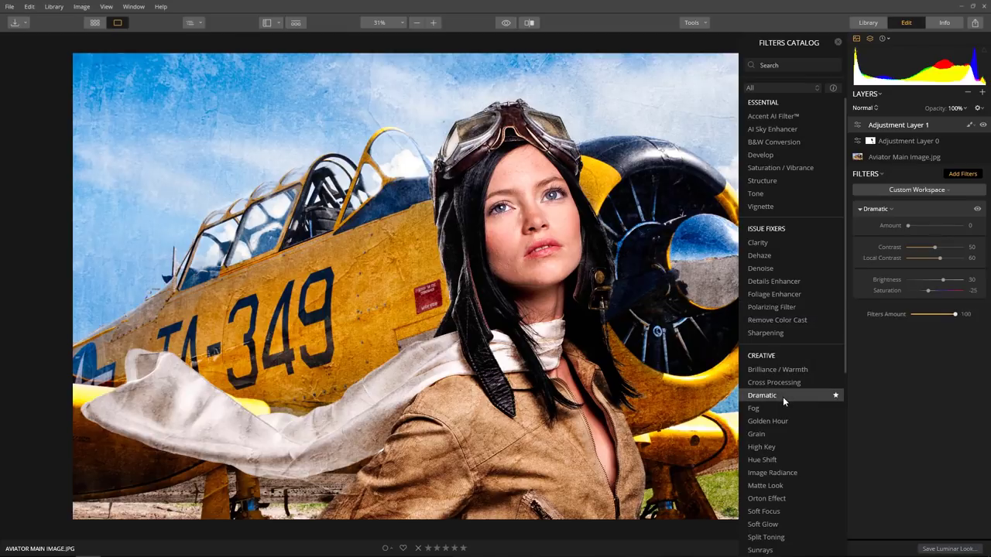
left_click_drag(911, 226, 919, 248)
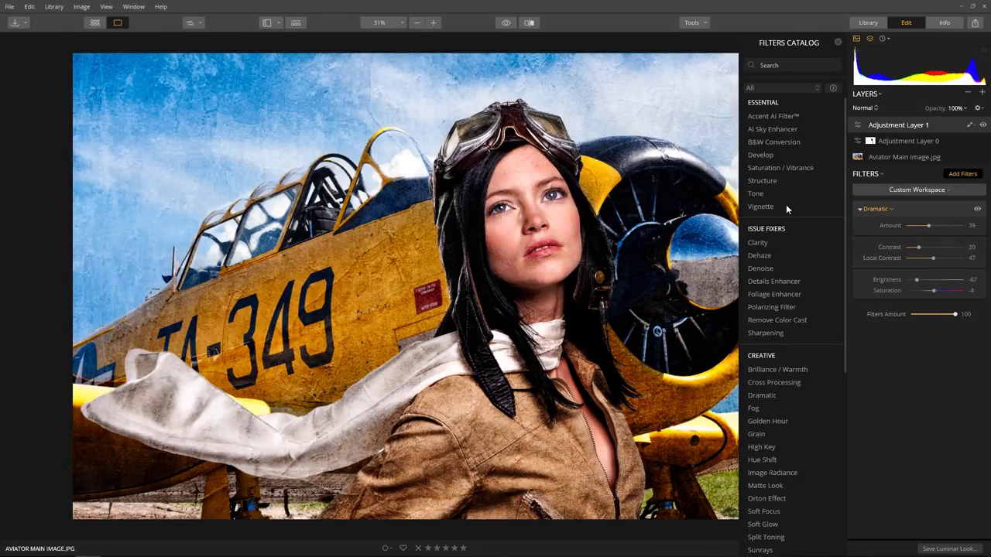
Add a Vignette filter to Adjustment Layer 1 with its amount at -78.
left_click(782, 207)
left_click_drag(935, 332, 914, 339)
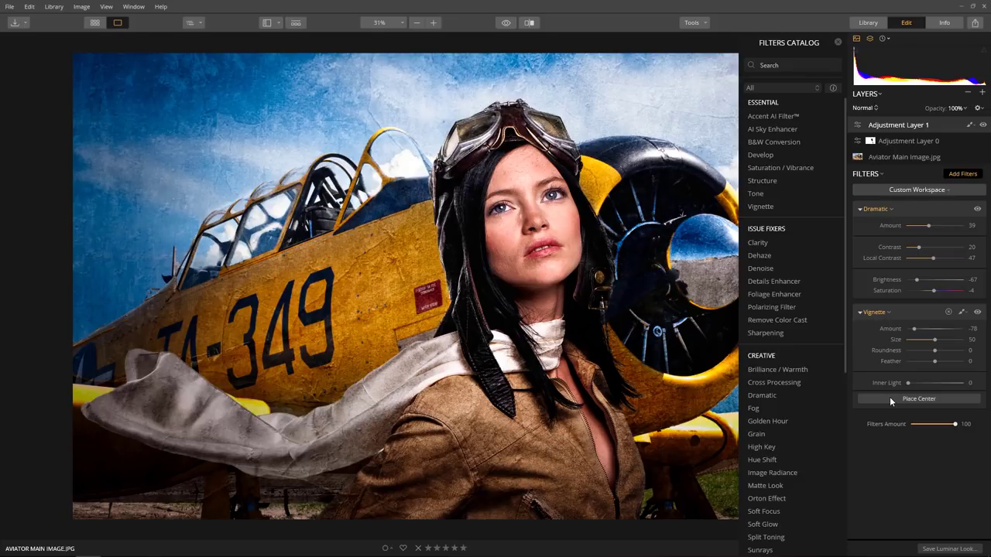
Add Top & Bottom Lighting to the Aviator Main Image layer with Bottom at -100, and check the look from Adjustment Layer 1.
left_click(912, 157)
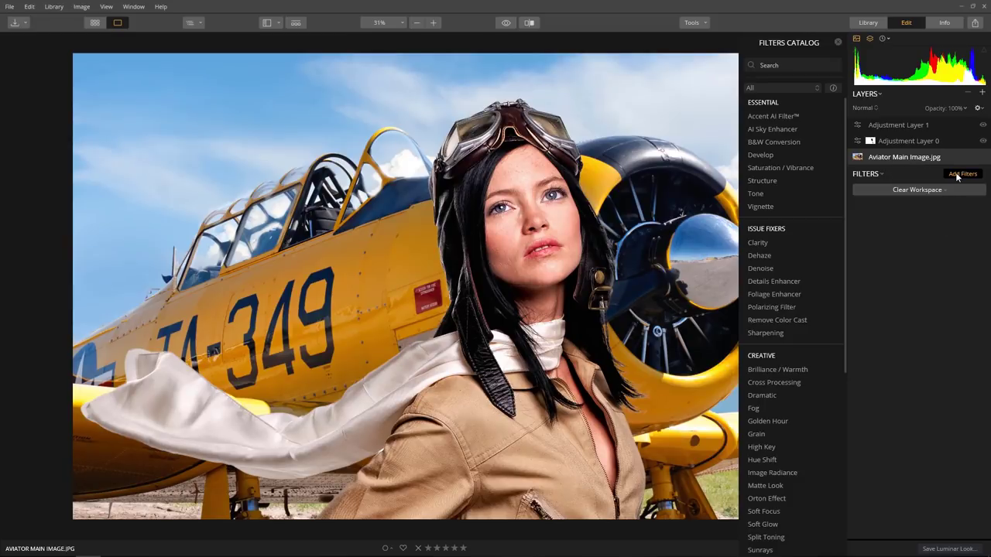
scroll(807, 487, "down", 8)
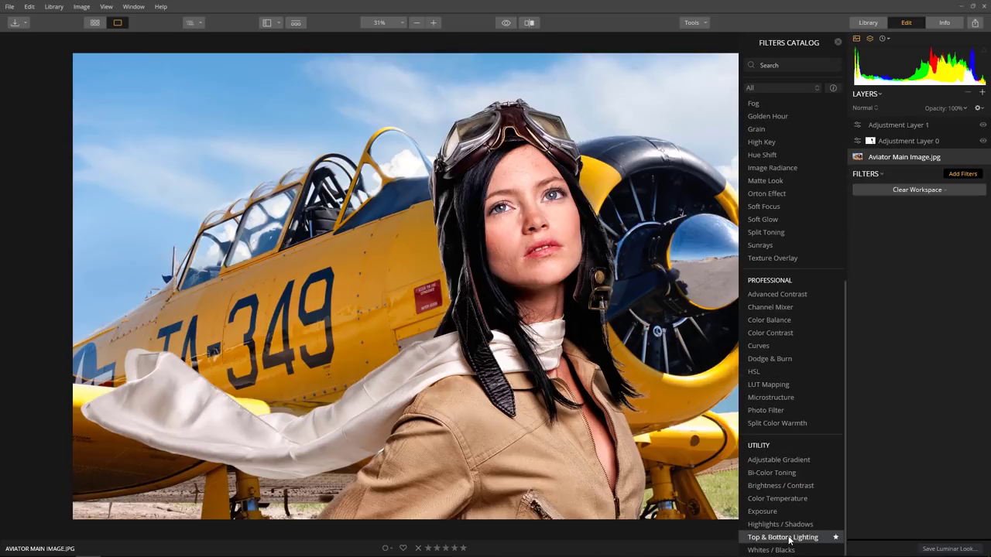
left_click(789, 537)
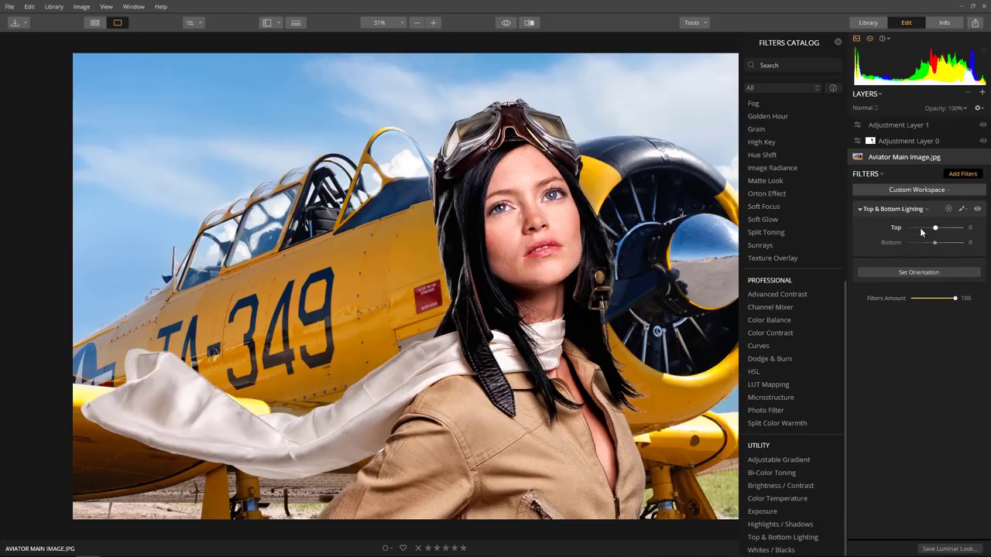
left_click_drag(934, 243, 898, 245)
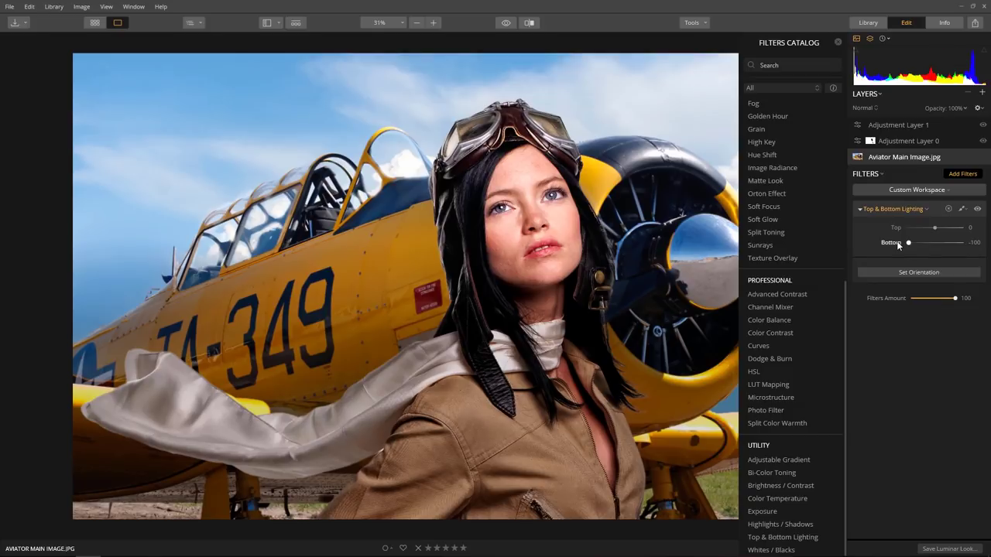
left_click(909, 124)
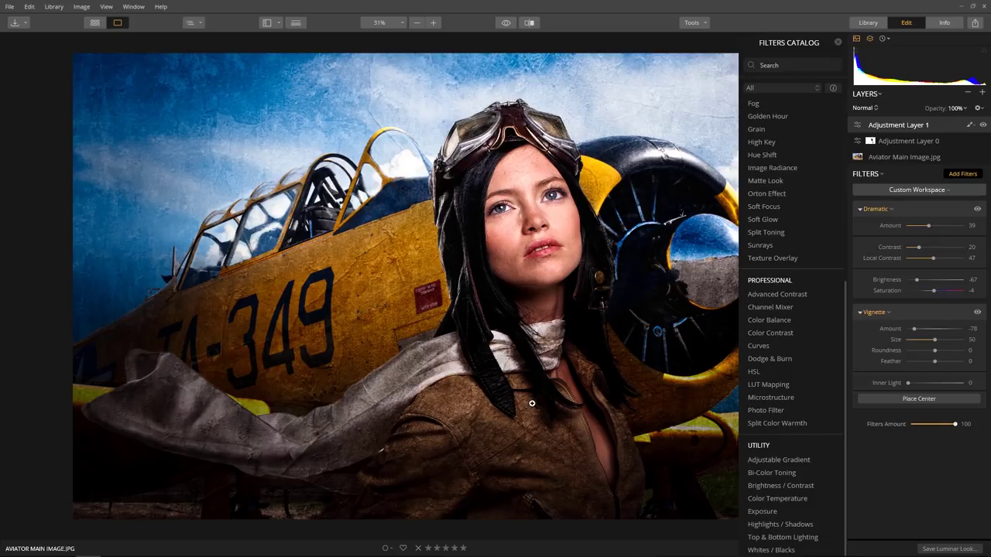
Set the base image's Bottom lighting to -36 and go back to Adjustment Layer 1.
left_click(911, 158)
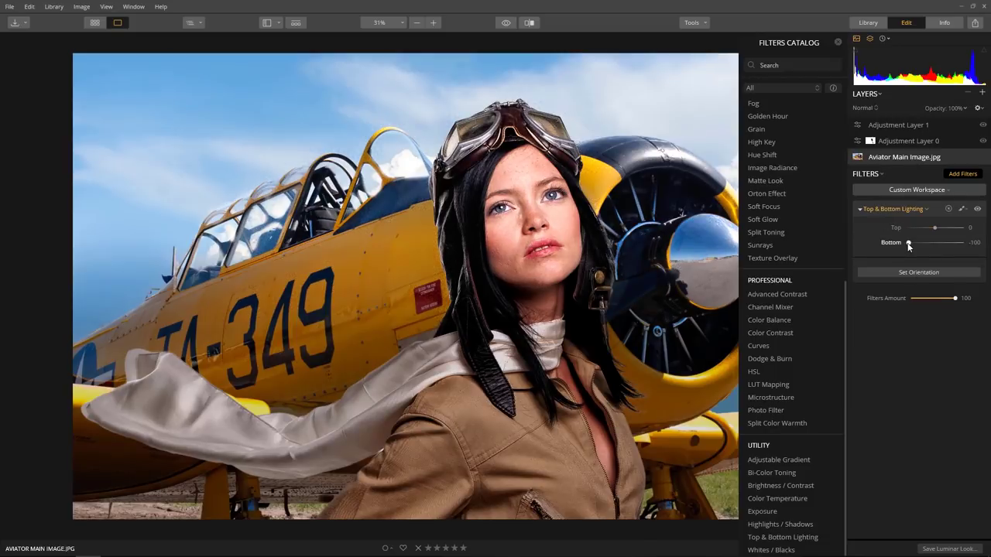
left_click_drag(908, 242, 926, 245)
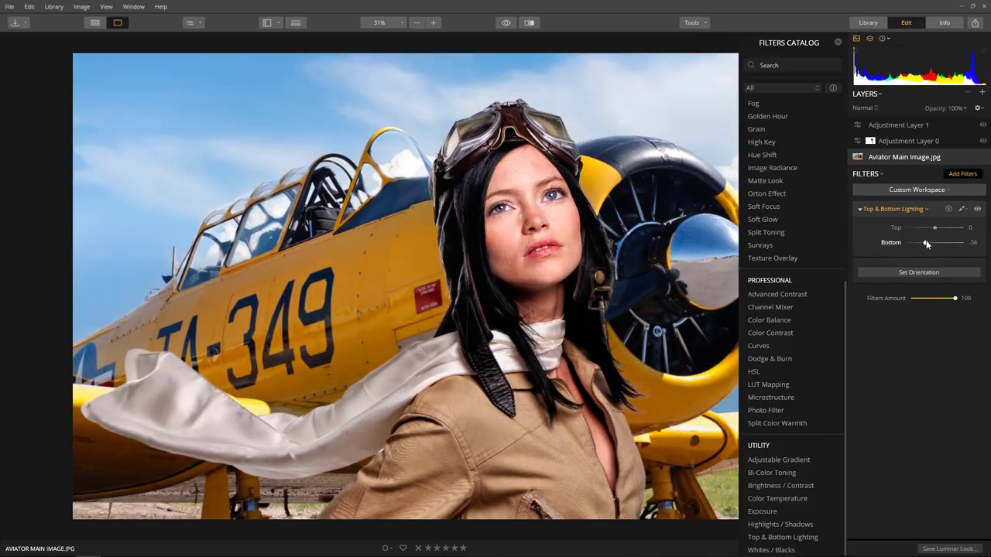
left_click(902, 127)
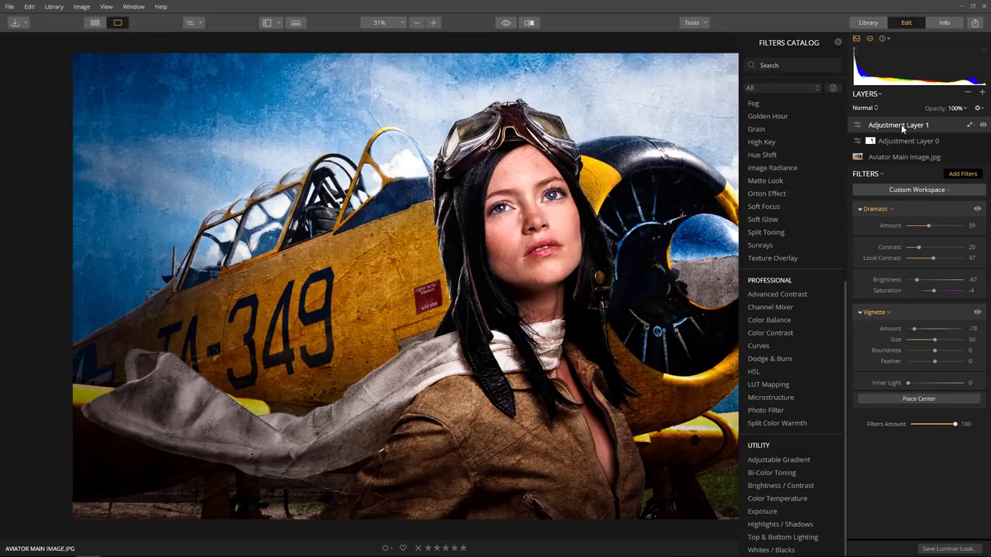